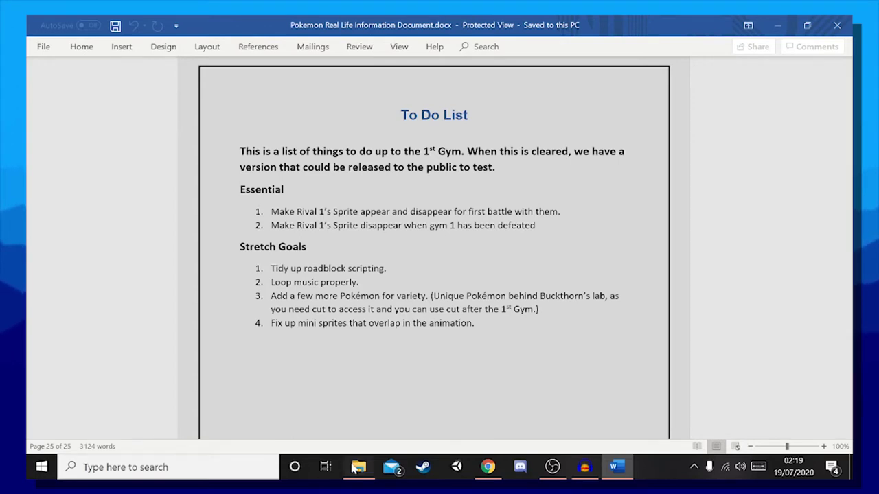
Launch Game.exe from the Pokemon Real Life Fan Game folder and advance past the title screen and font notices to the main menu
key(alt+Tab)
double_click(442, 303)
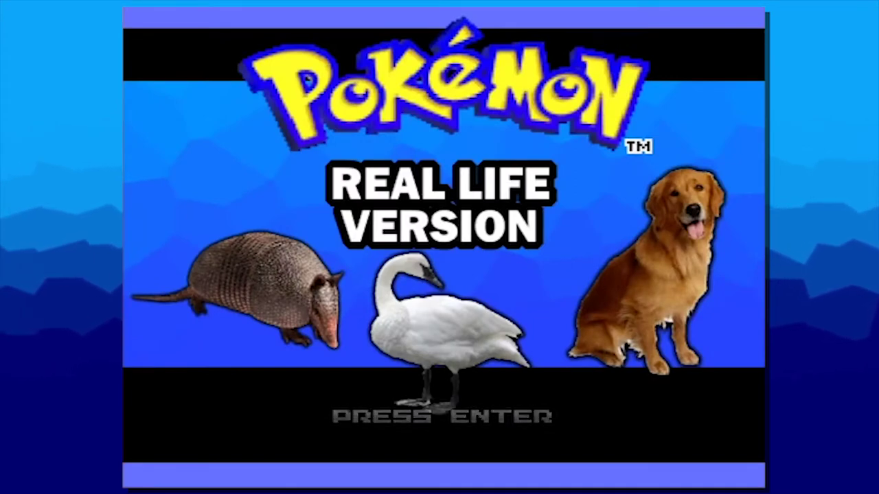
key(Return)
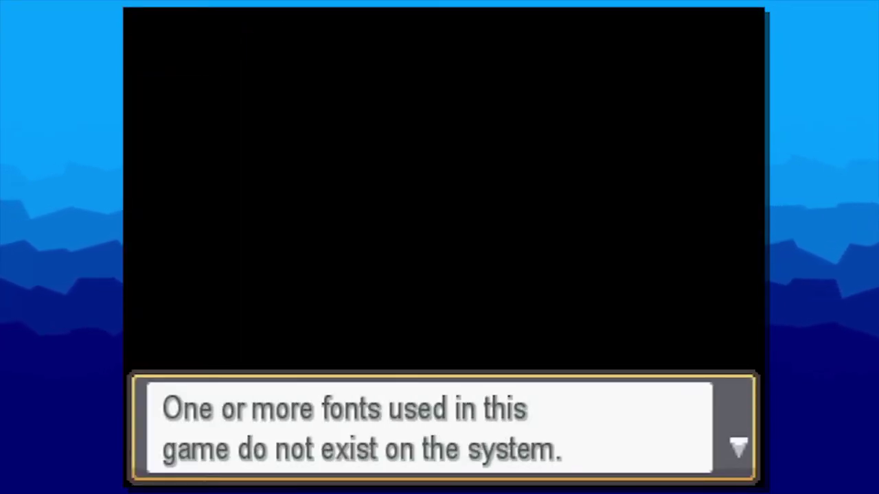
key(Return)
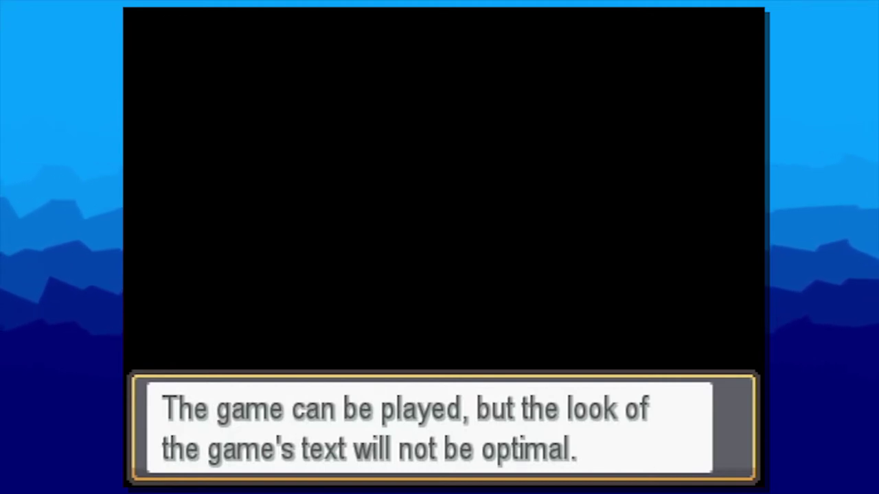
key(Return)
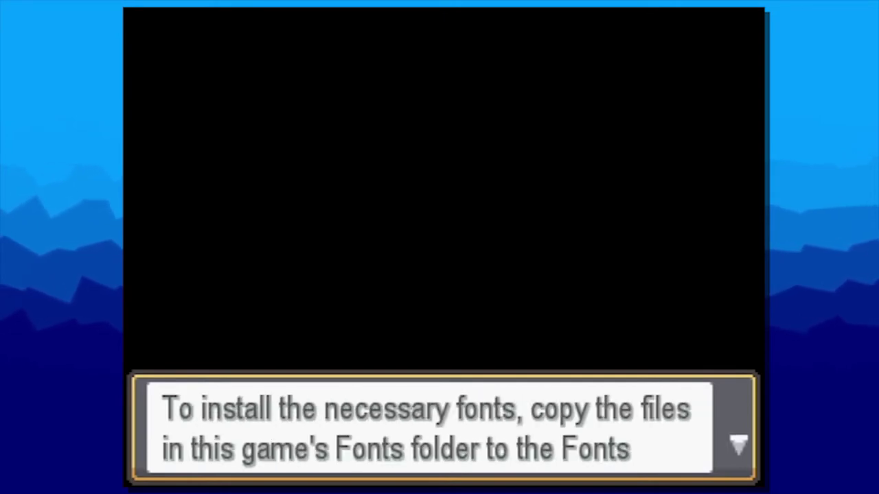
key(Return)
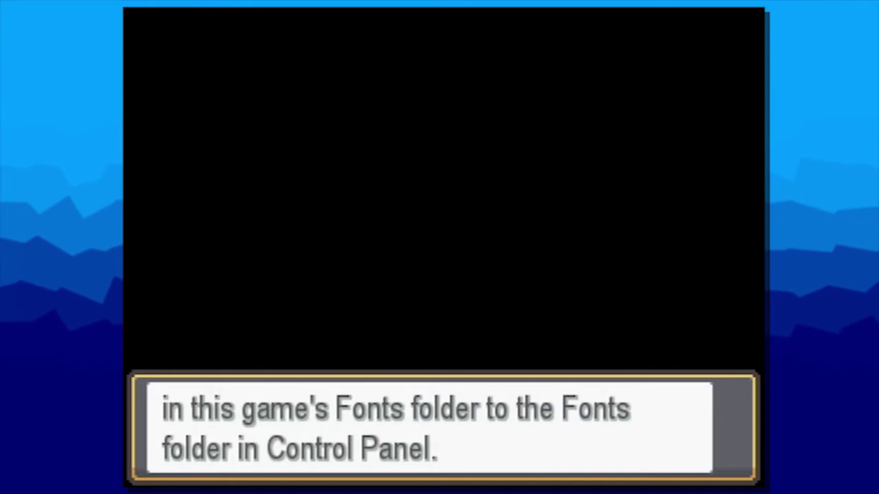
key(Return)
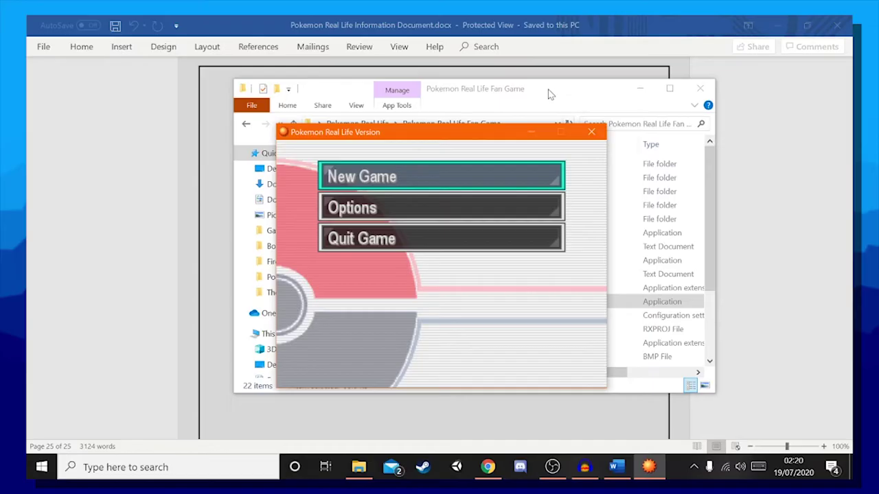
Open the game's Fonts folder in File Explorer, and search Windows for "fonts" to open Font settings
key(alt+F4)
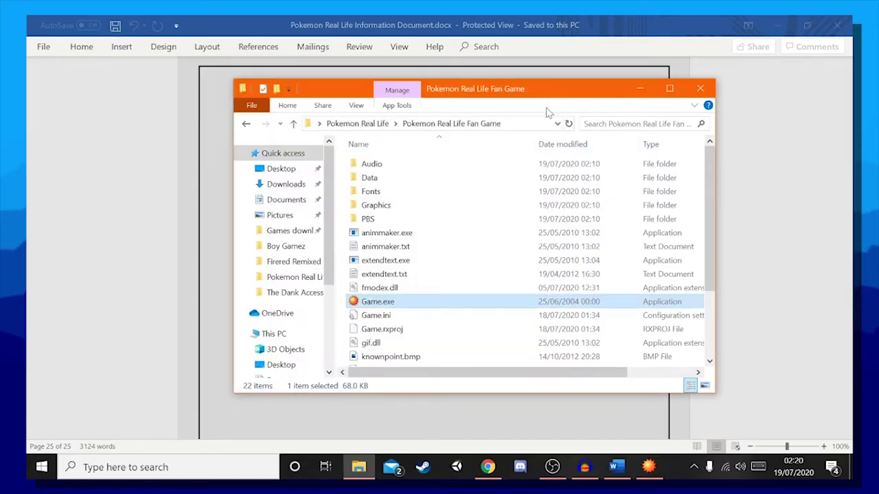
double_click(425, 197)
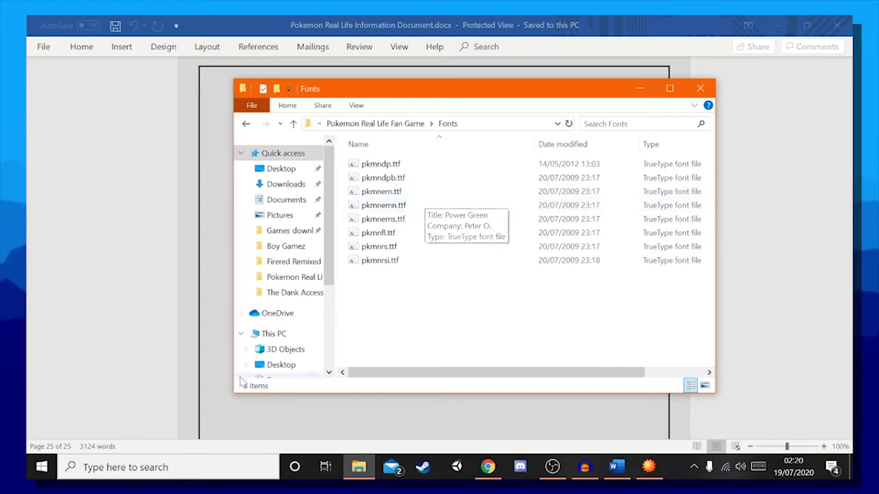
click(158, 467)
text(fonts)
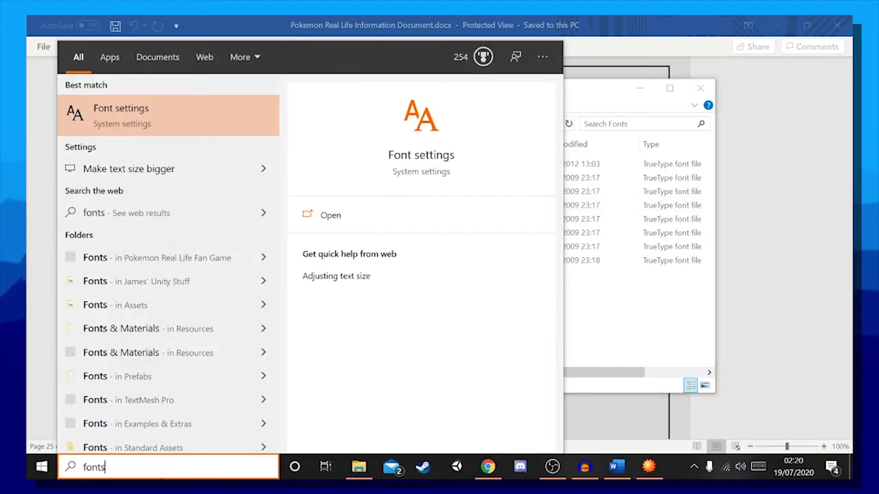
click(161, 118)
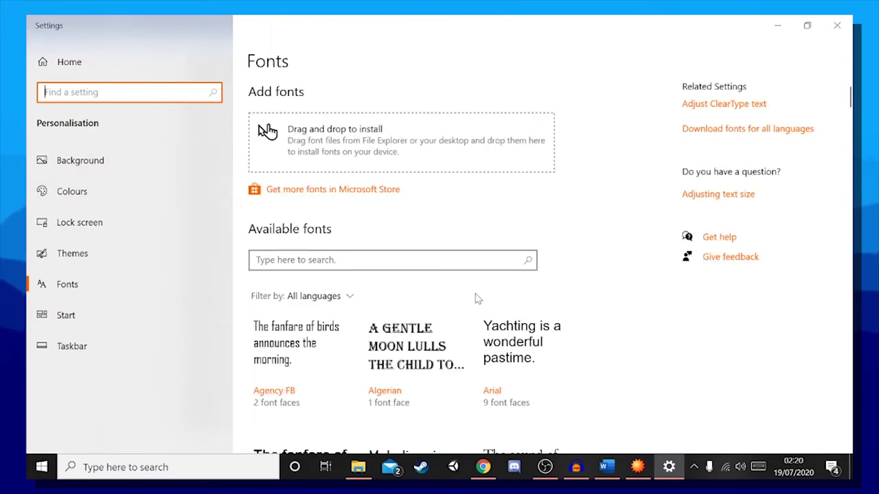
Install all eight pkmn .ttf files from the game's Fonts folder through the Windows Fonts settings
click(358, 467)
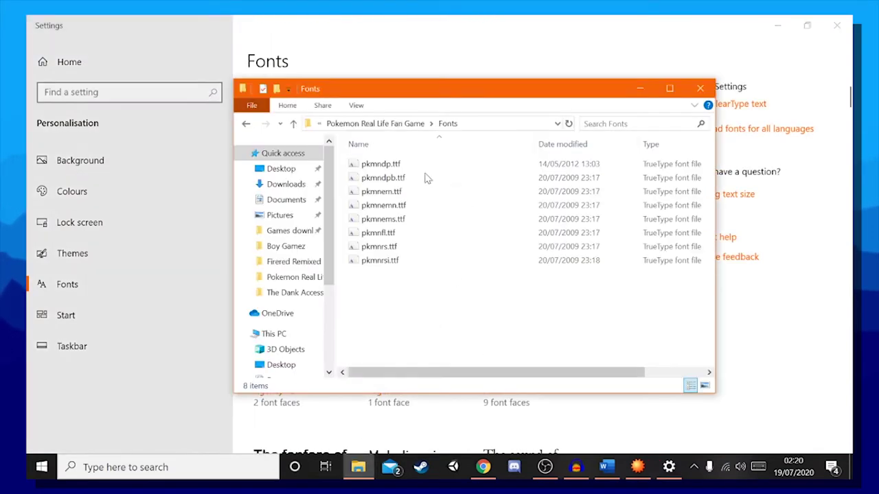
drag(399, 111, 564, 79)
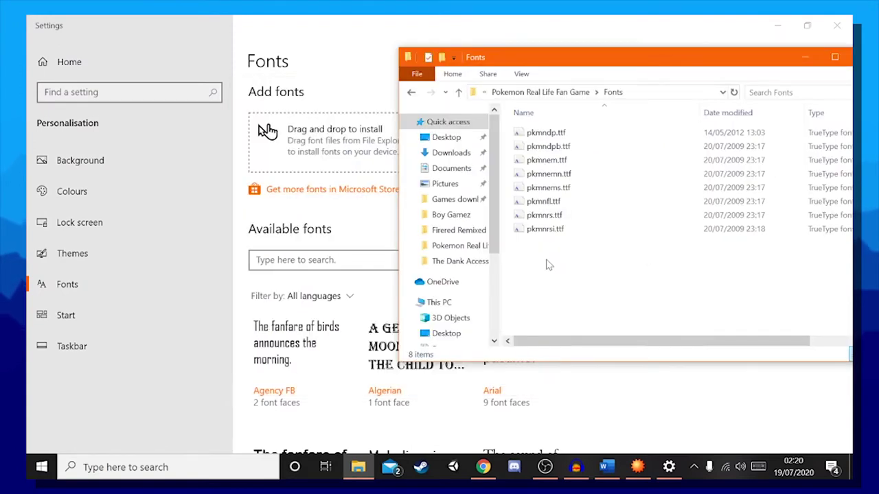
drag(583, 273, 313, 147)
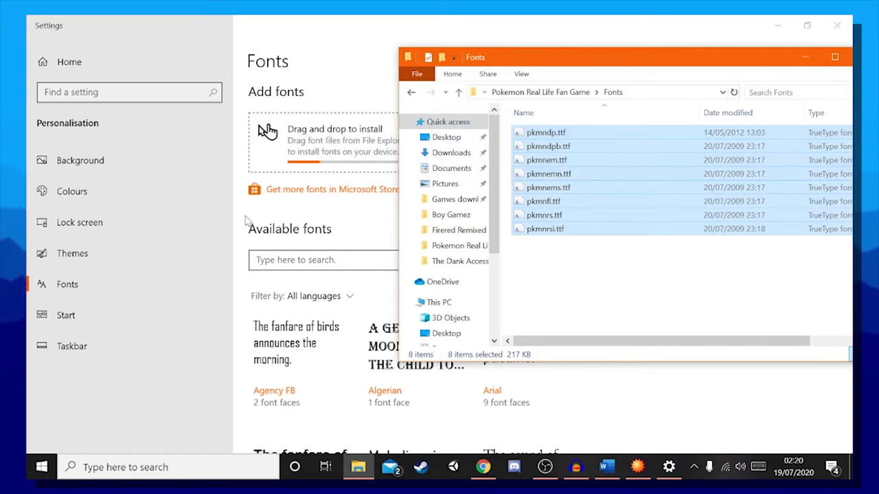
click(247, 221)
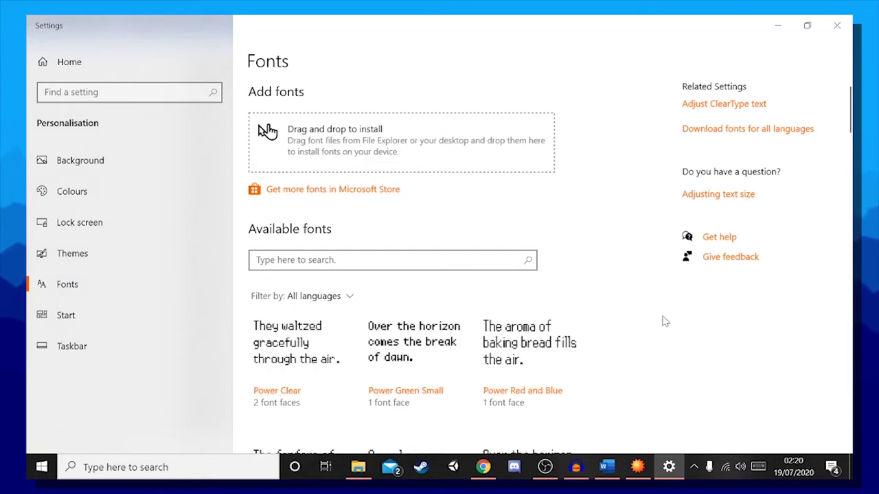
Look through the available fonts for the newly installed game fonts
scroll(665, 321, down, 2)
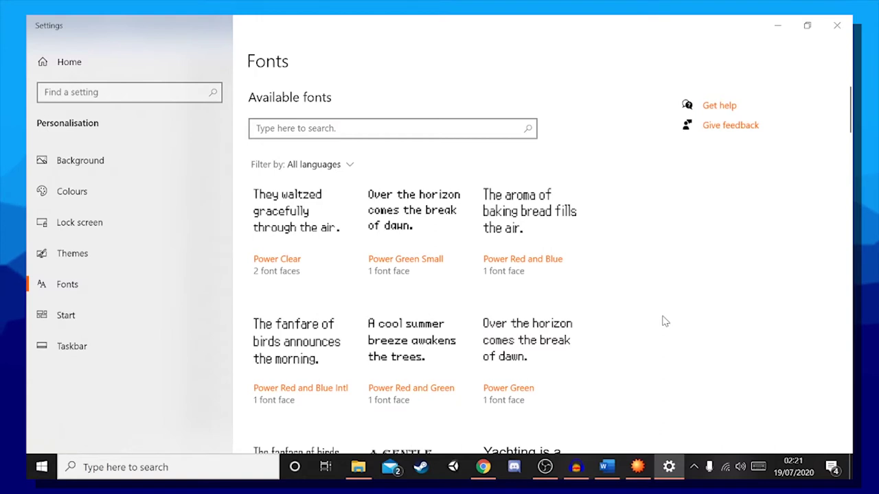
scroll(439, 288, up, 2)
scroll(620, 300, down, 1)
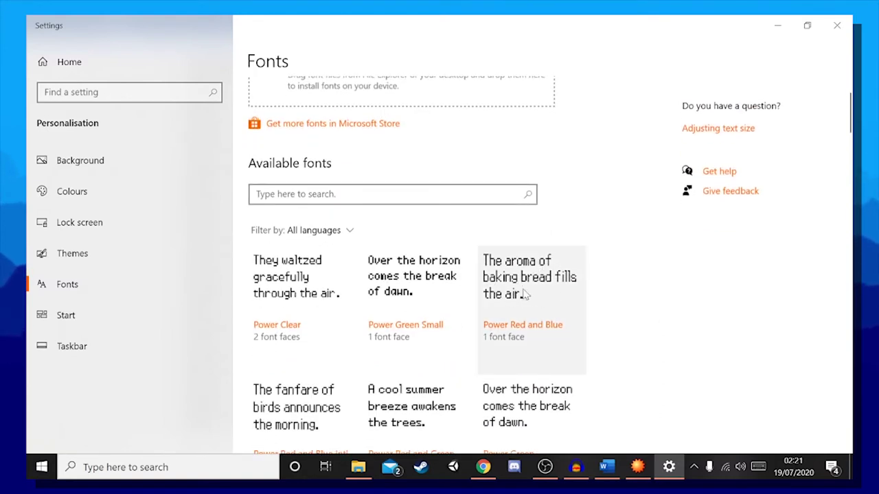
scroll(613, 274, down, 1)
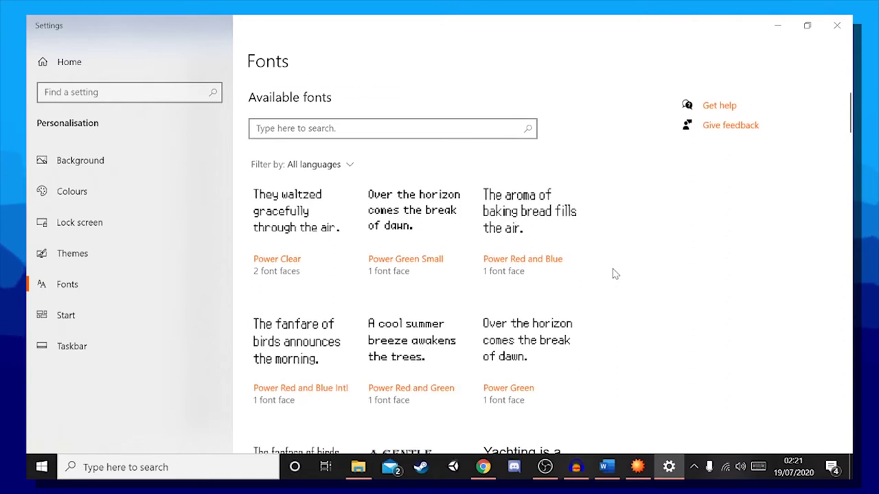
scroll(615, 274, down, 1)
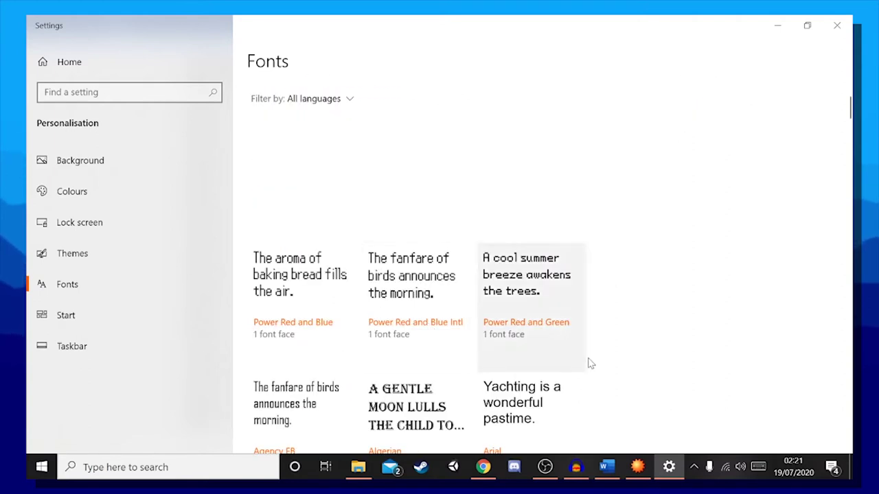
Close the running Pokemon Real Life Version game and open the Power Red and Blue font's details in Settings
click(638, 467)
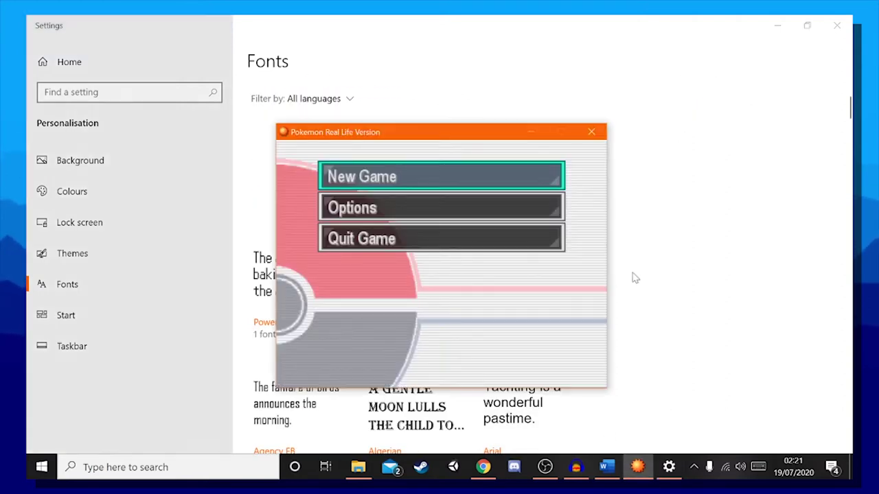
click(591, 132)
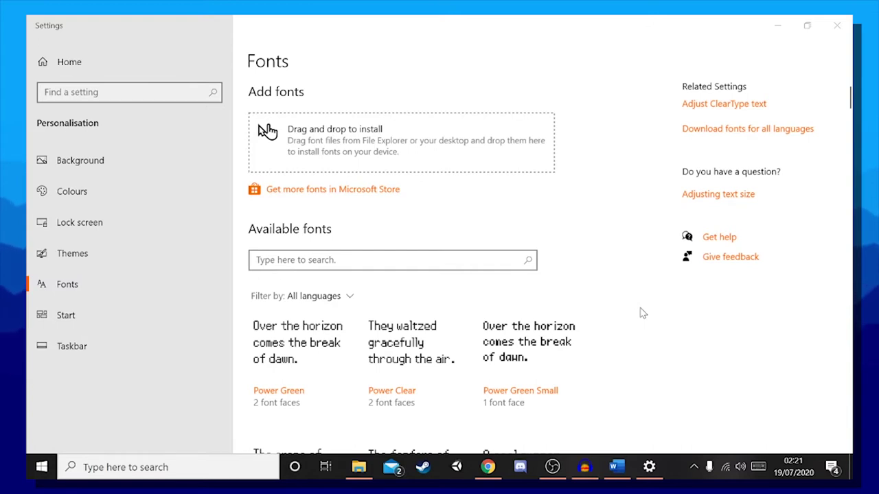
scroll(641, 312, down, 3)
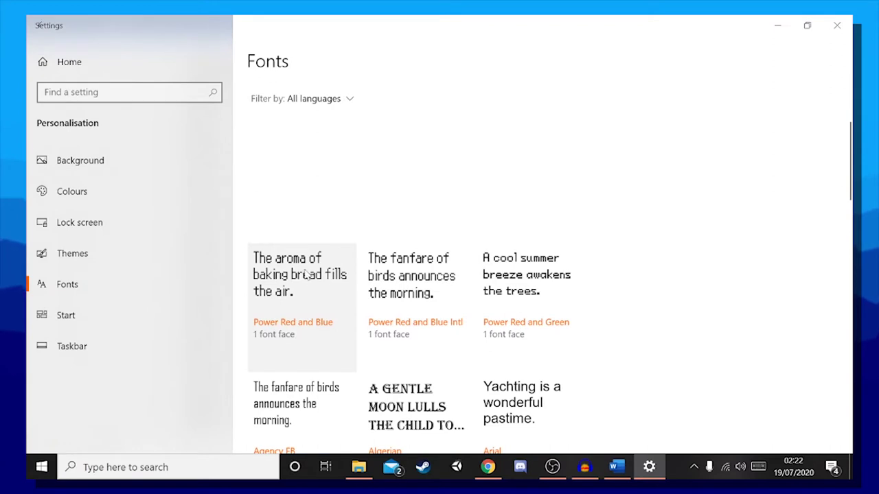
click(304, 281)
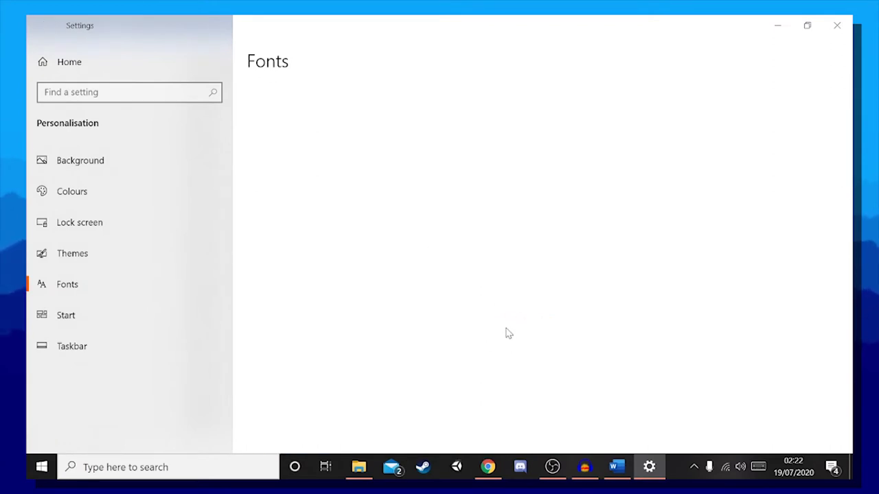
Check the ongoing recordings in Audacity and OBS, and return to the Fonts settings
click(584, 467)
click(552, 468)
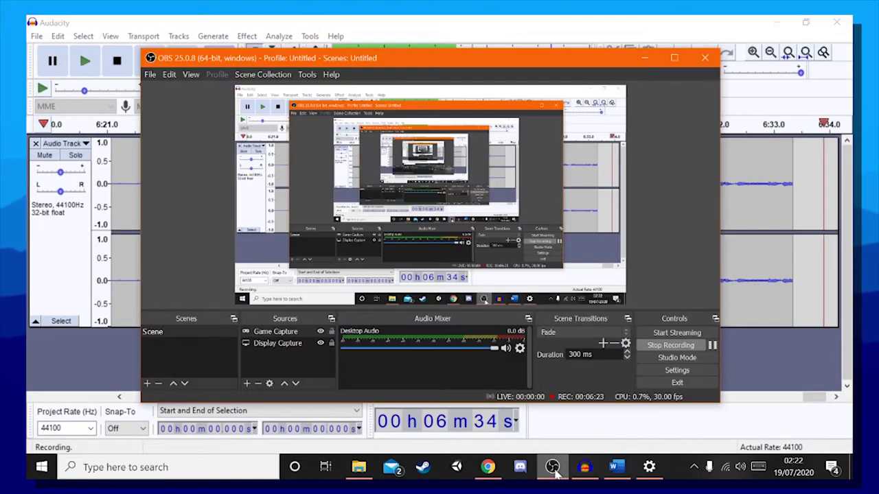
click(649, 468)
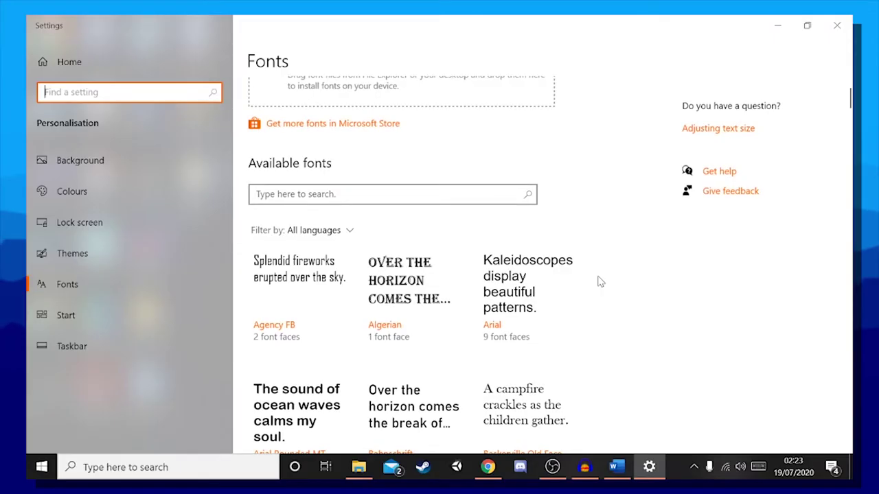
scroll(600, 281, up, 1)
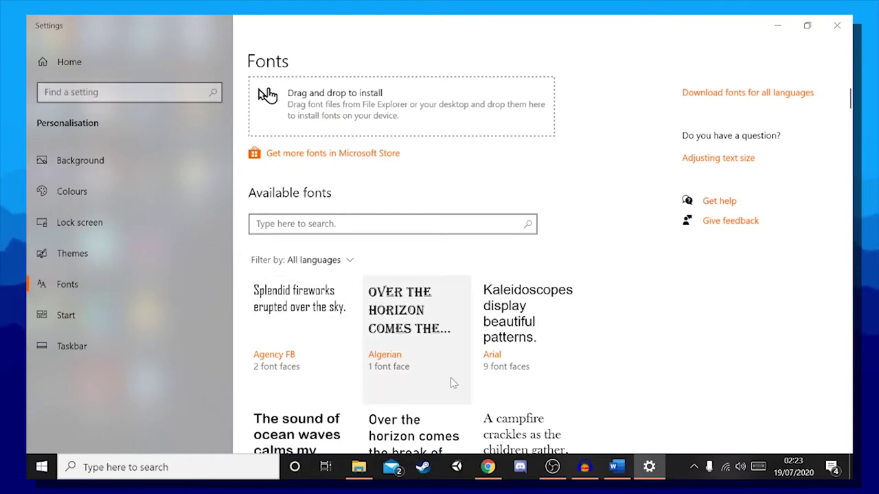
Switch to Chrome and search Google for "how to change pc font" in a new tab
click(488, 467)
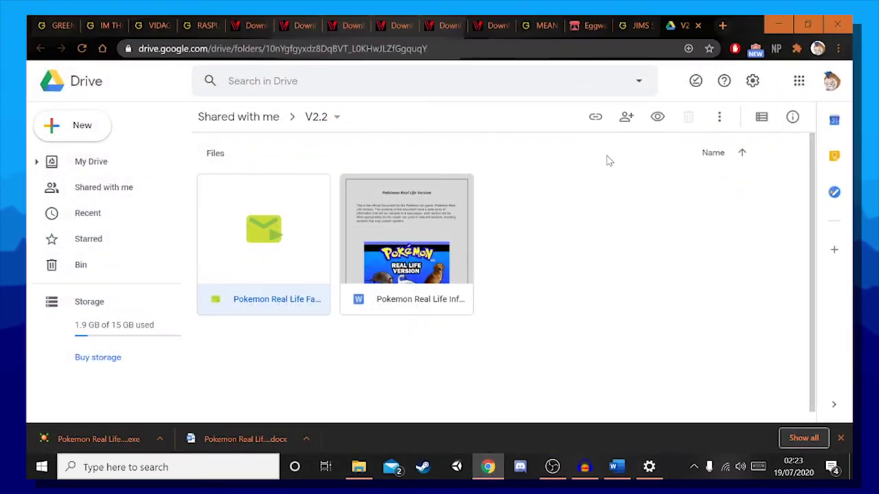
click(723, 25)
text(how to ch)
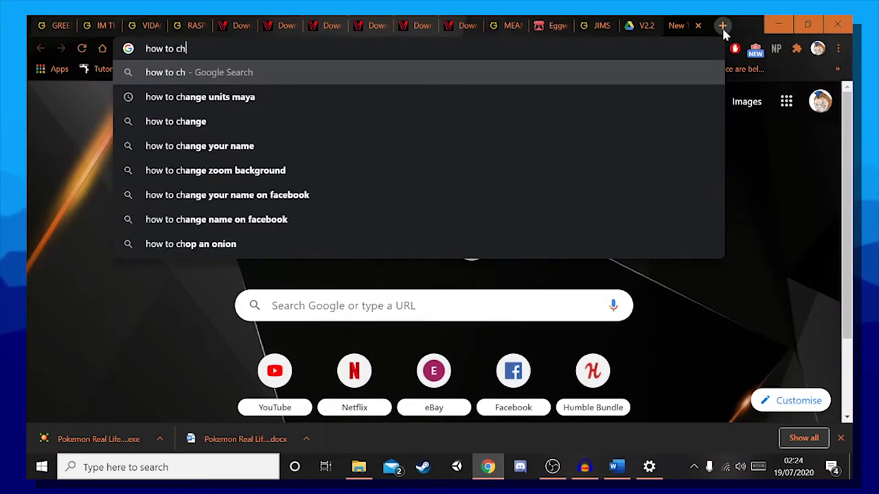
text(ange pc font)
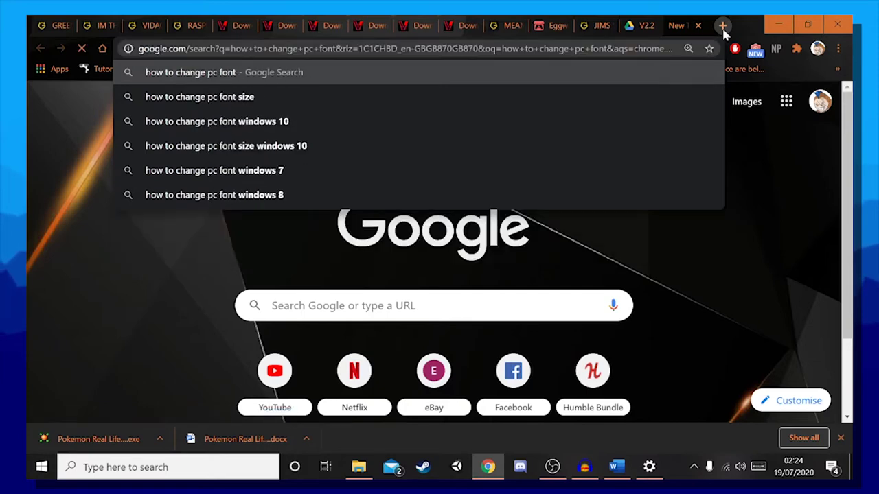
key(Return)
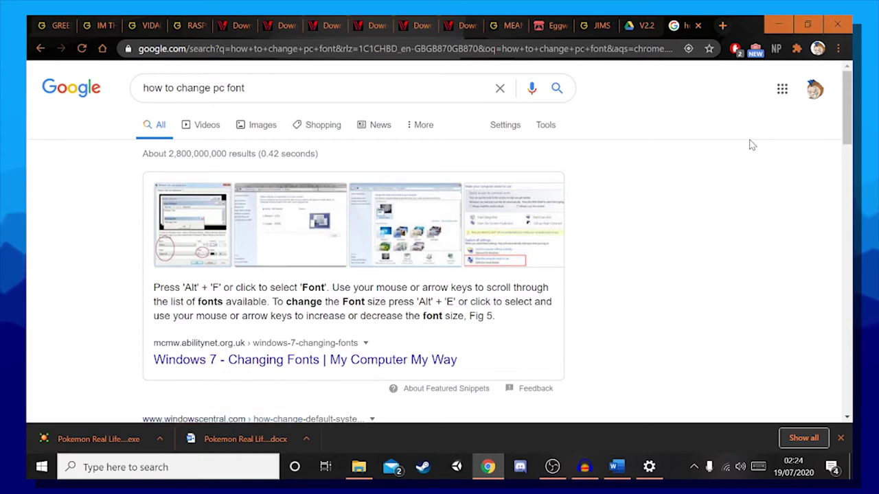
key(alt+f)
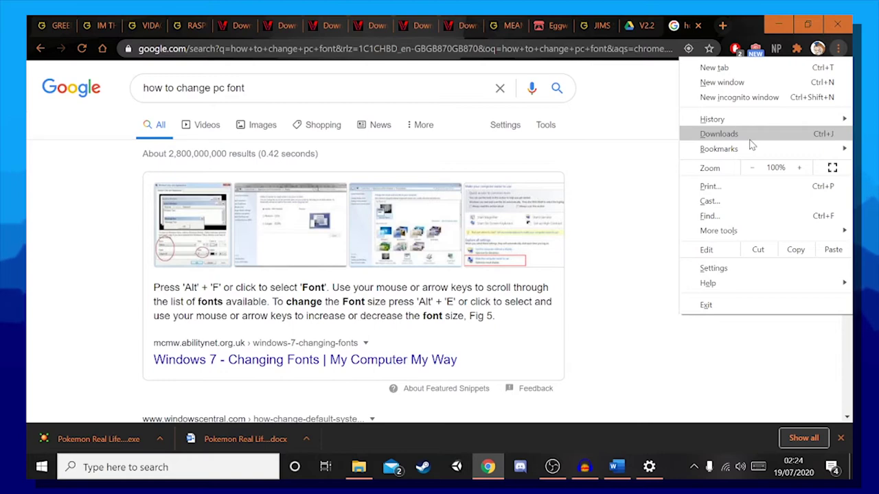
click(651, 169)
Search Windows for "person" and open Themes and related settings
key(super+s)
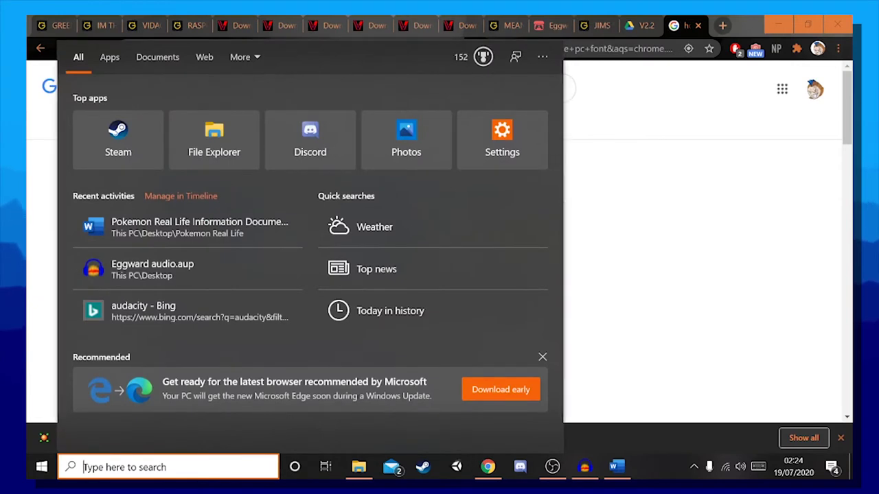
text(persossdsfdjghfksjgh)
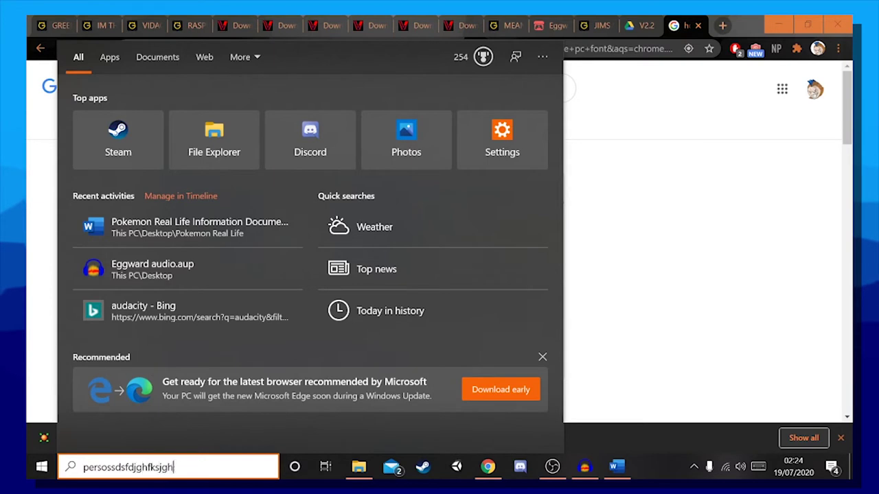
key(BackSpace)
key(BackSpace)
key(BackSpace)
key(BackSpace)
key(BackSpace)
key(BackSpace)
key(BackSpace)
key(BackSpace)
key(BackSpace)
key(BackSpace)
key(BackSpace)
key(BackSpace)
key(BackSpace)
key(BackSpace)
key(BackSpace)
key(BackSpace)
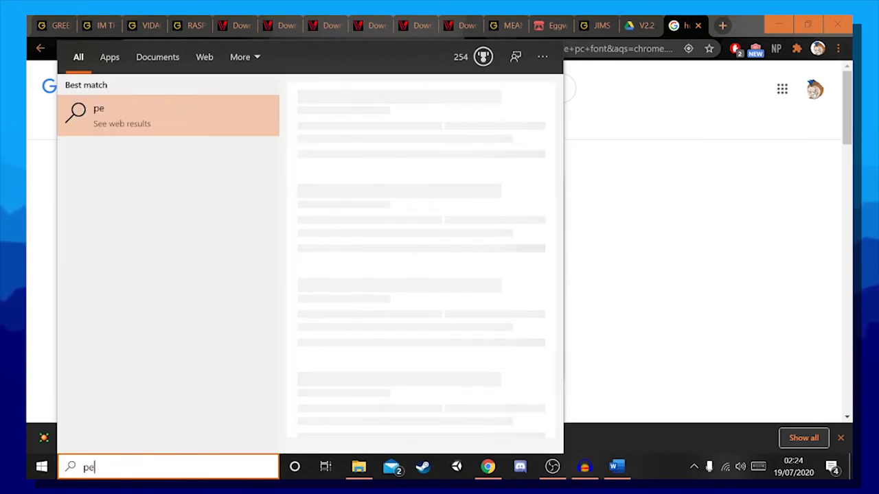
text(rson)
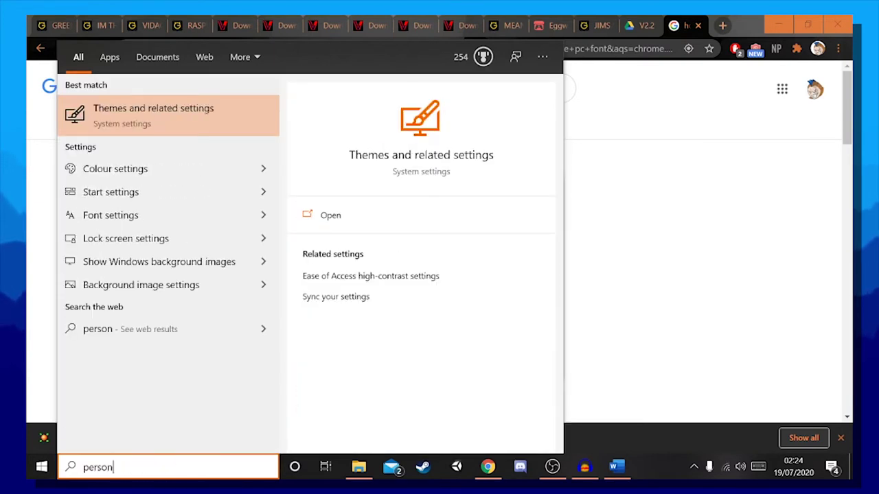
click(153, 122)
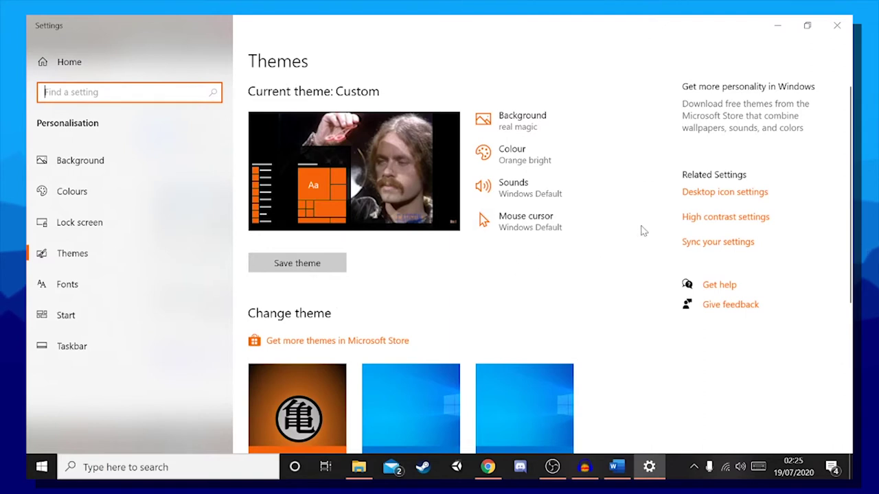
Search Windows for "personali" and open Font settings
scroll(643, 231, down, 5)
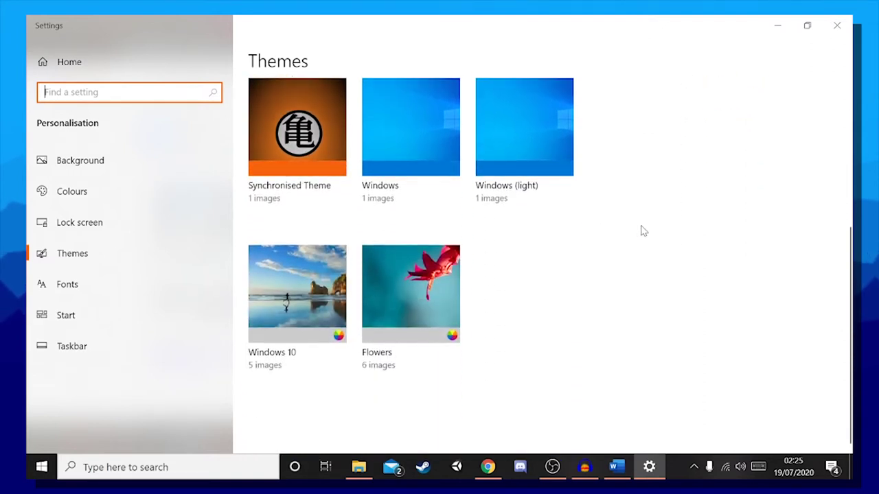
click(196, 470)
text(personali)
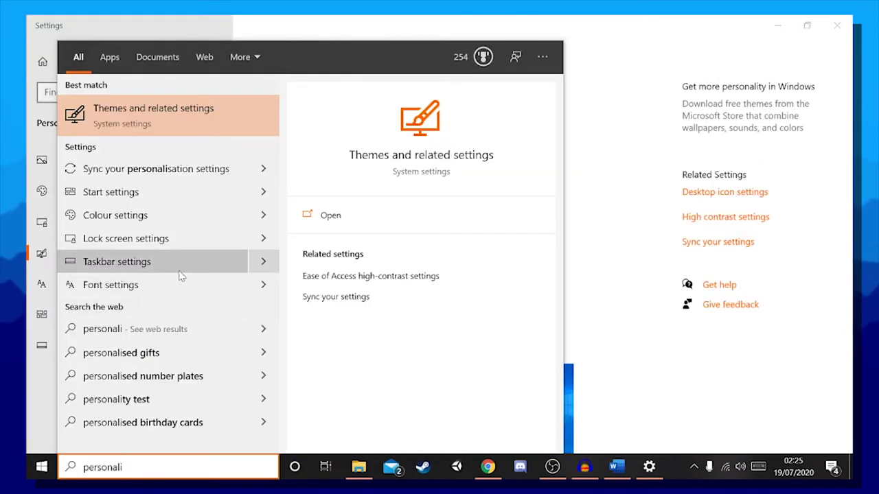
click(264, 289)
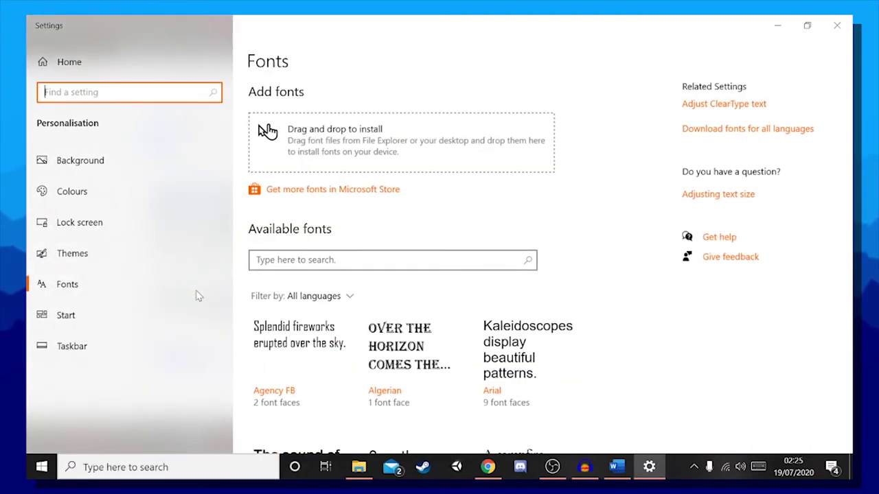
Search Windows for "personalize" and clear the search text
click(178, 467)
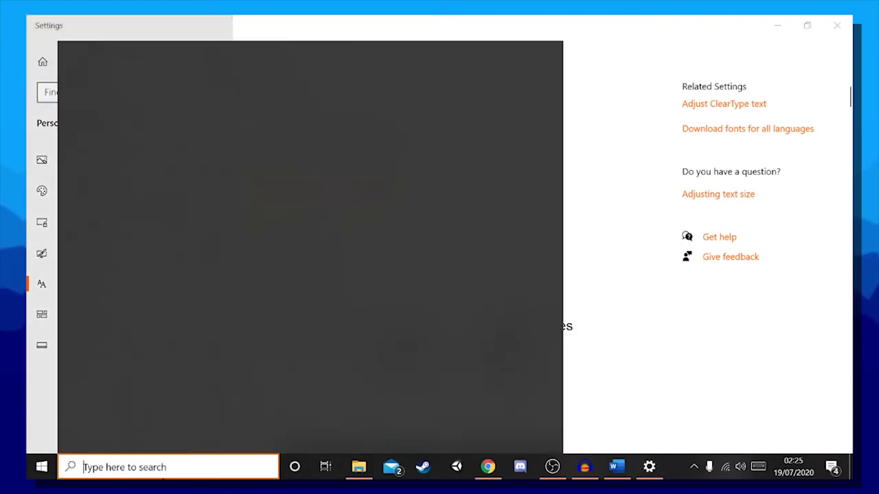
text(personaliz)
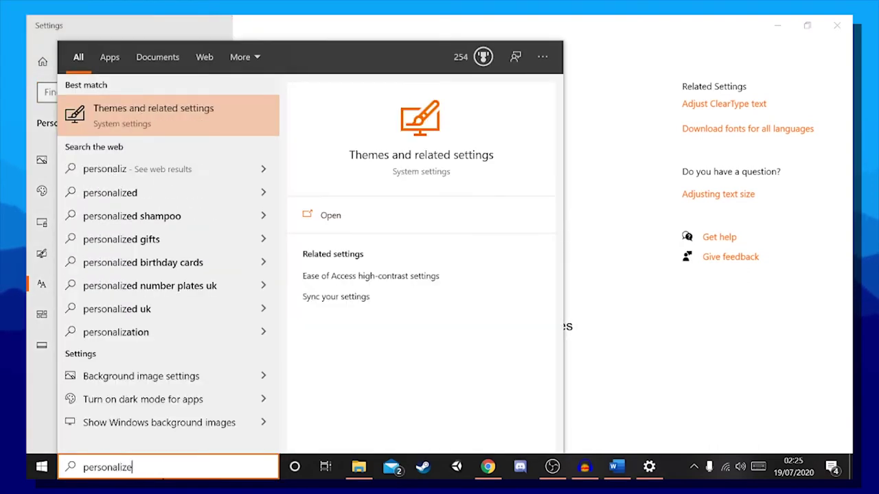
text(e)
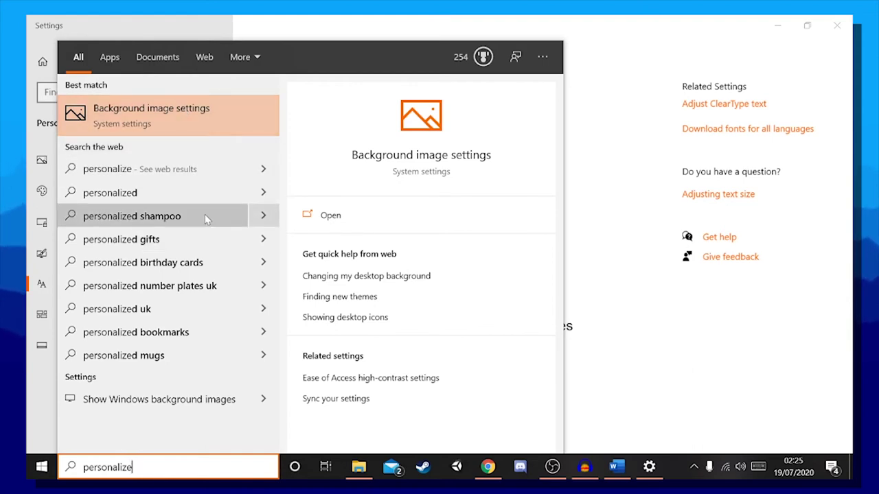
key(BackSpace)
key(BackSpace)
key(BackSpace)
key(BackSpace)
key(BackSpace)
key(BackSpace)
key(BackSpace)
key(BackSpace)
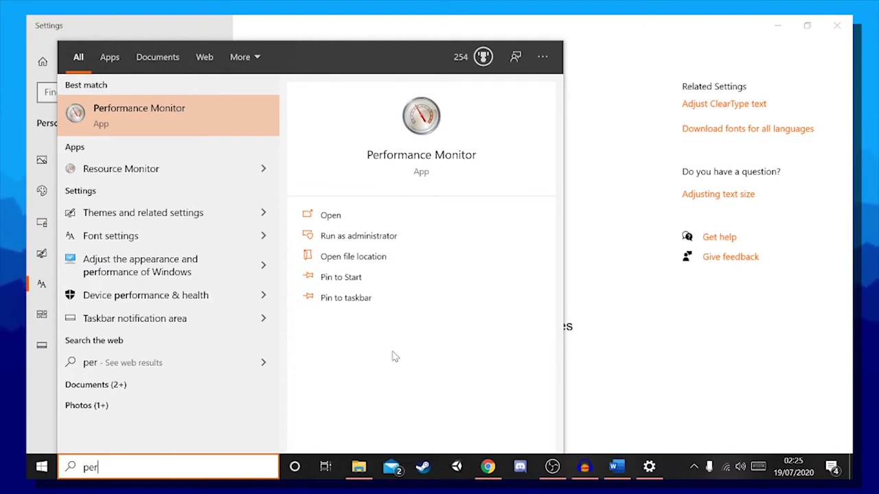
key(BackSpace)
key(BackSpace)
key(BackSpace)
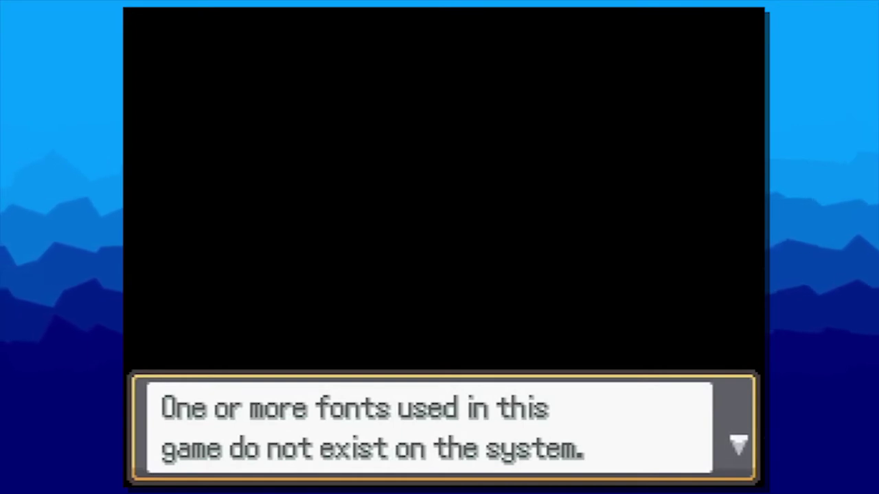
Advance through the game's missing-fonts messages to its main menu and open Options
key(Return)
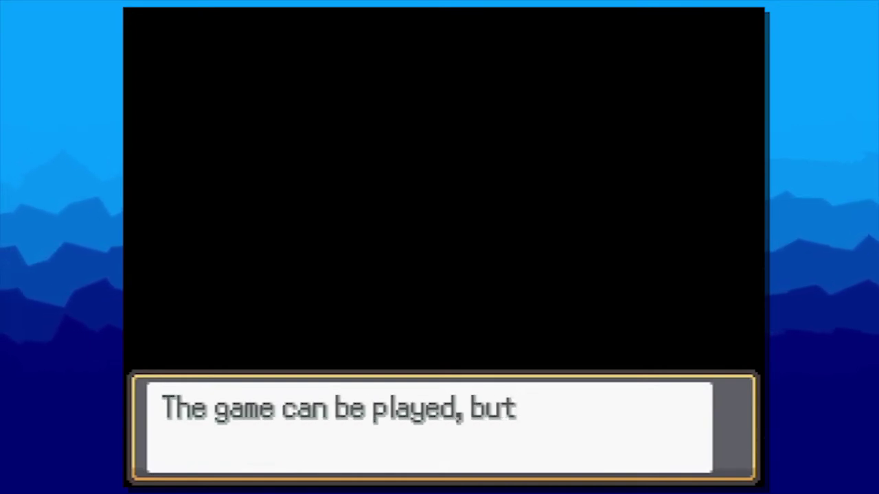
key(Return)
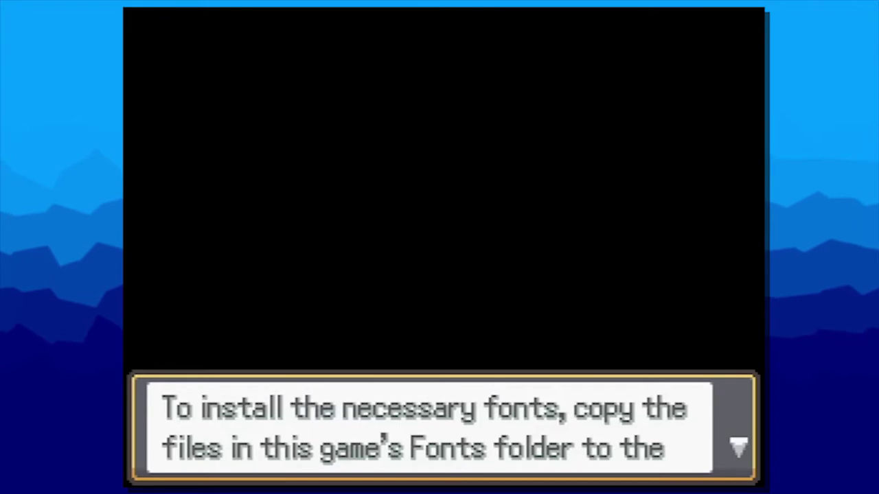
key(Return)
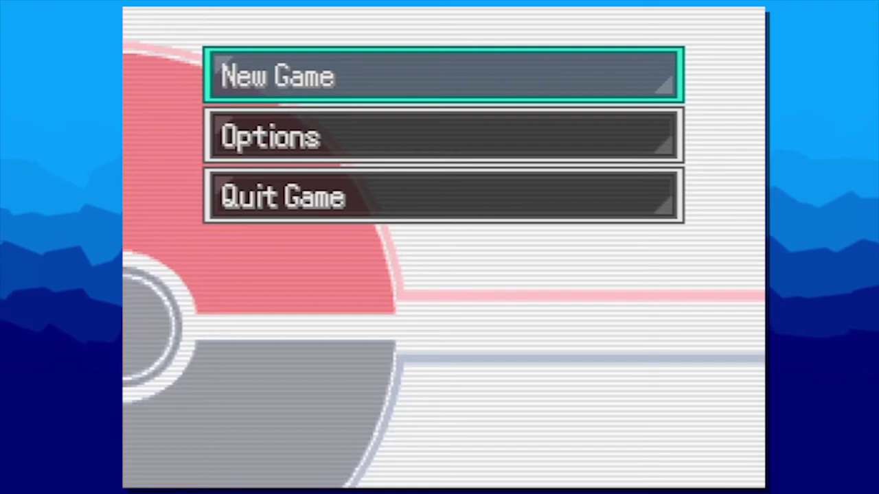
key(Down)
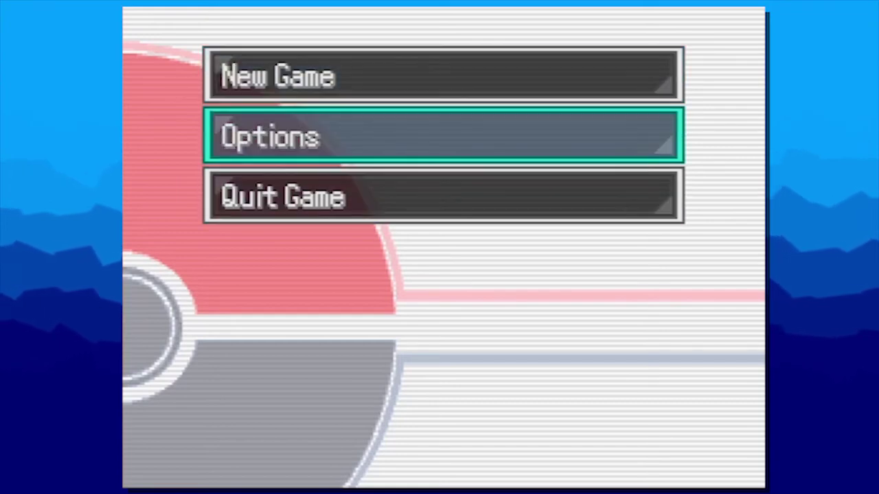
key(Down)
key(Up)
key(Return)
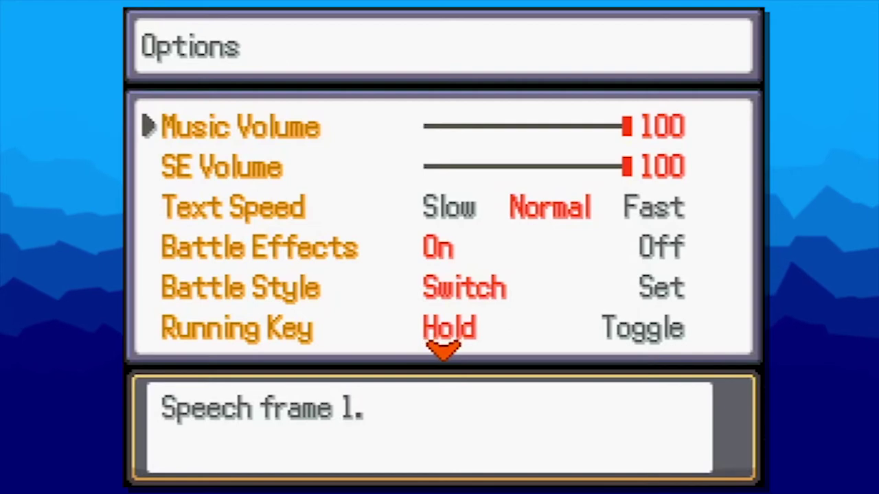
Set the game's Text Speed to Fast
key(Down)
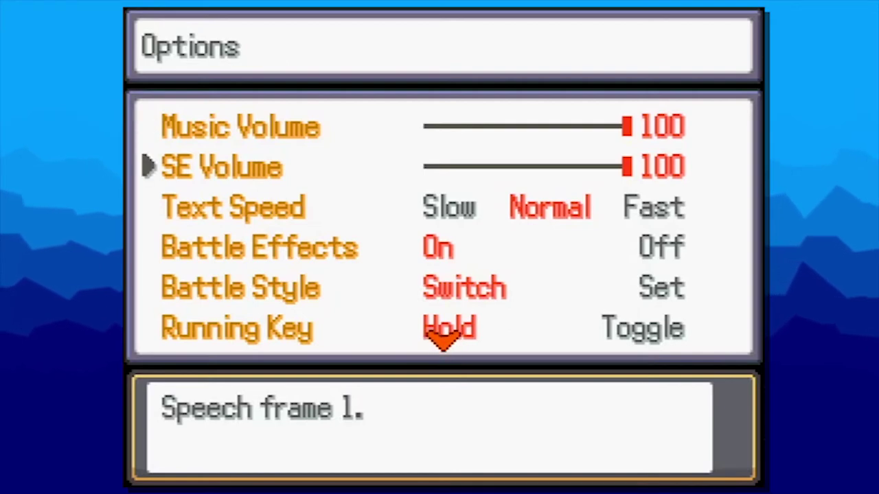
key(Down)
key(Right)
Set the Running Key option to Toggle
key(Down)
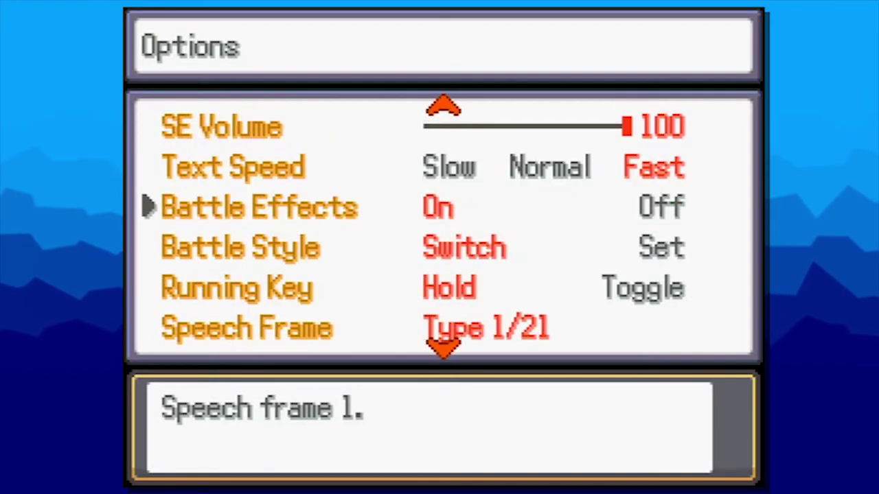
key(Down)
key(Down)
key(Up)
key(Down)
key(Up)
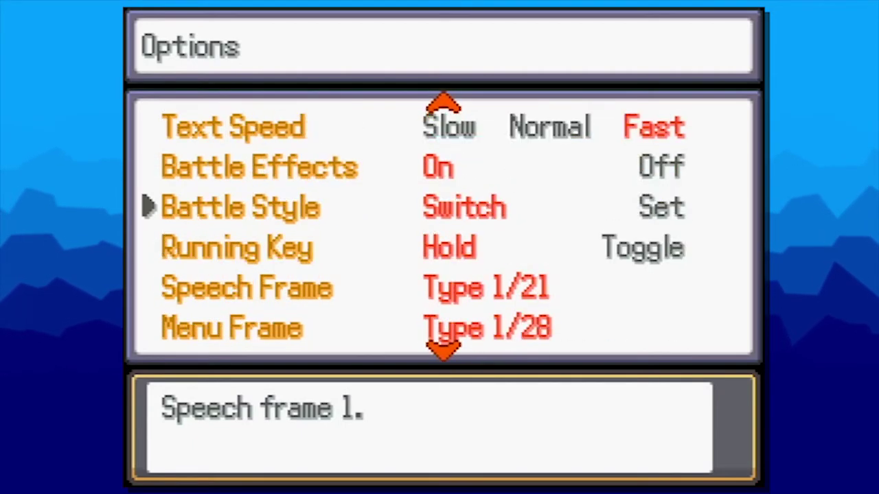
key(Down)
key(Up)
key(Down)
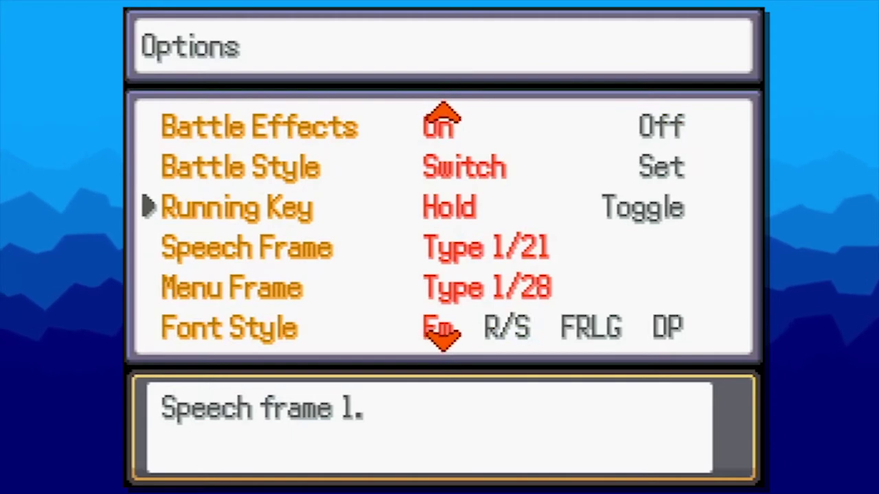
key(Right)
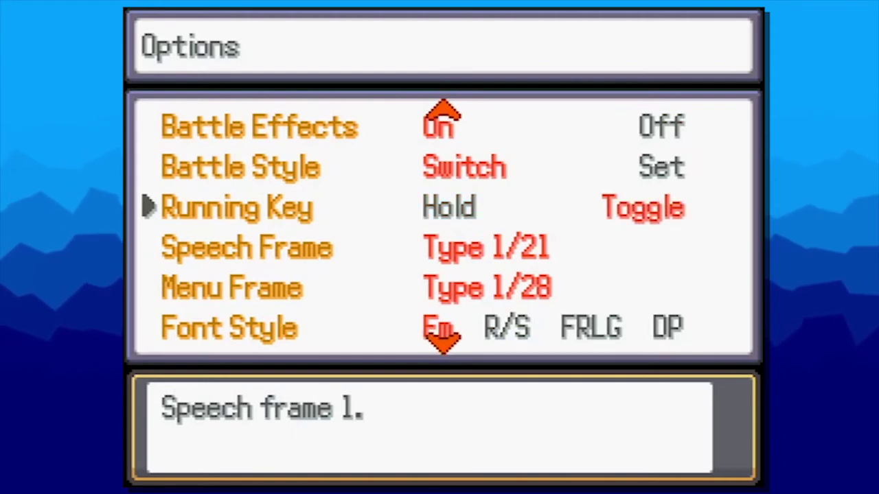
Browse the Speech Frame designs and set the Speech Frame to Type 20
key(Up)
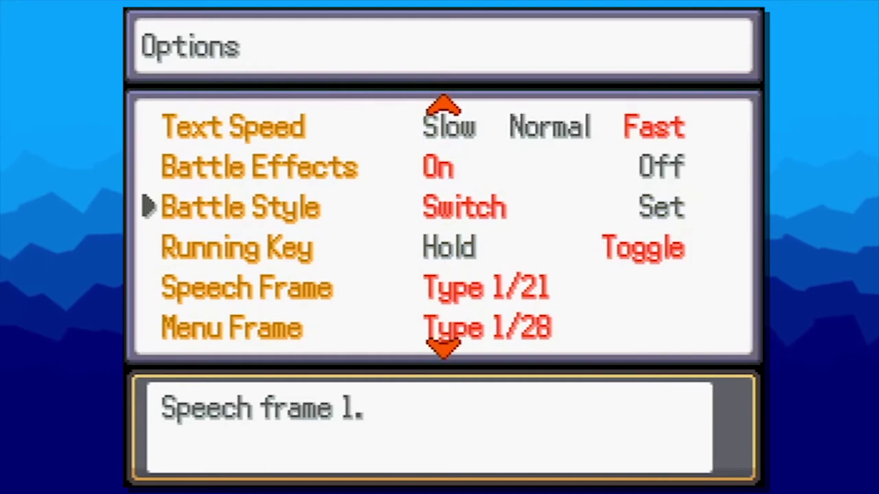
key(Down)
key(Down)
key(Right)
key(Right)
key(Right)
key(Right)
key(Right)
key(Right)
key(Right)
key(Right)
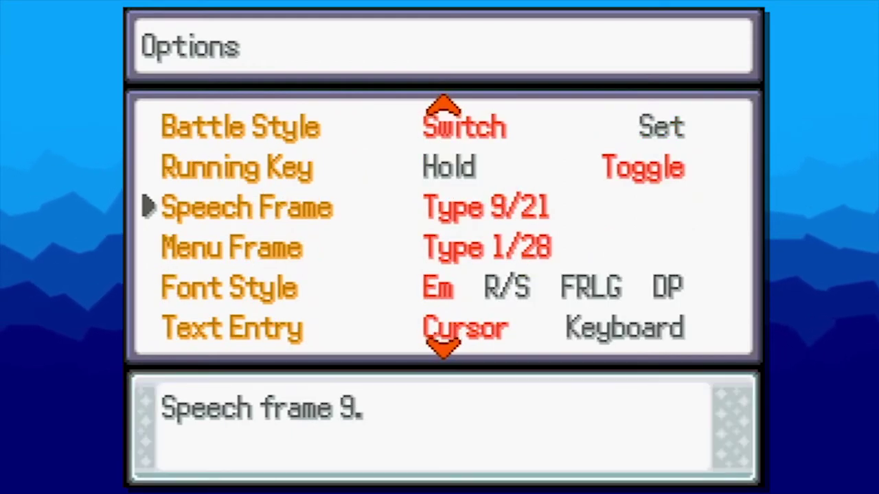
key(Right)
key(Right)
key(Right)
key(Right)
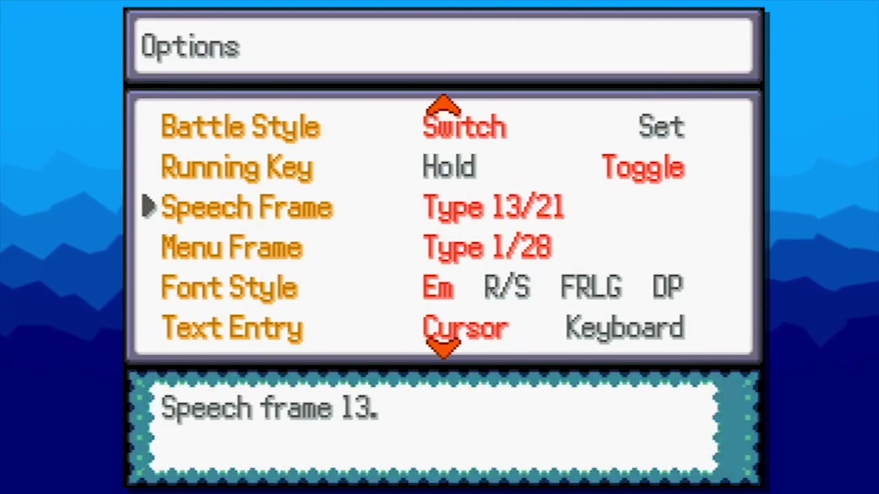
key(Right)
key(Right)
key(Right)
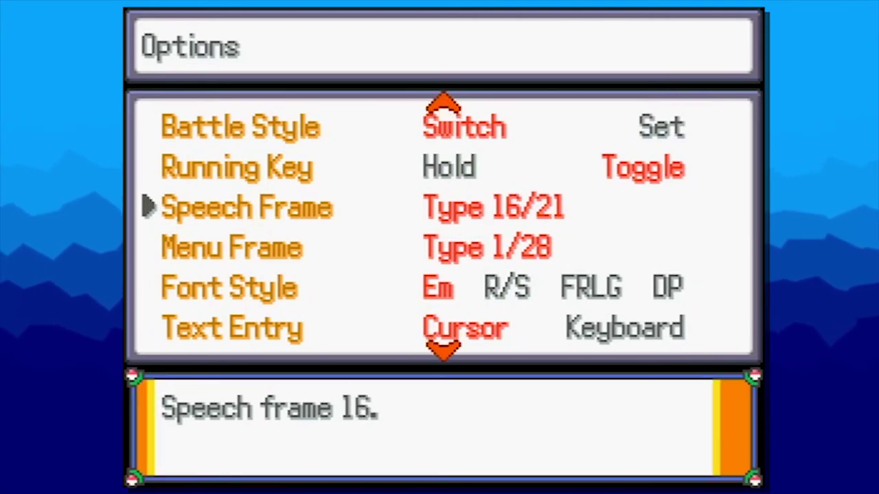
key(Right)
key(Right)
key(Right)
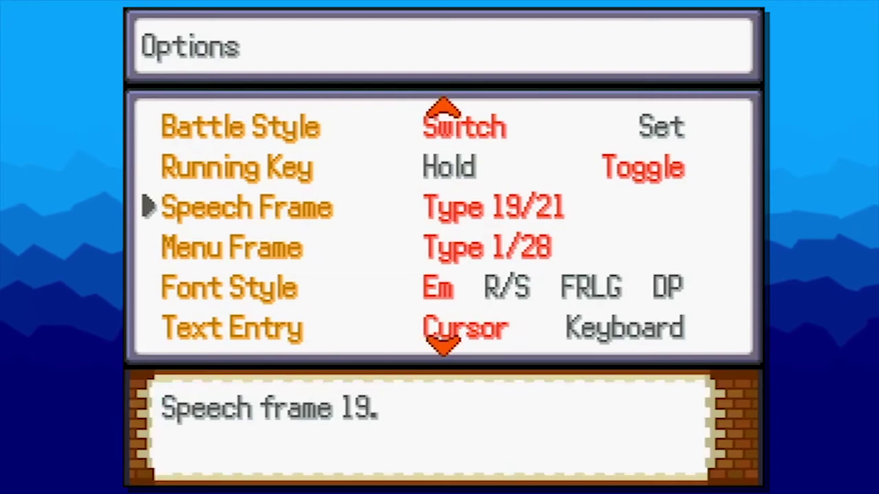
key(Right)
key(Right)
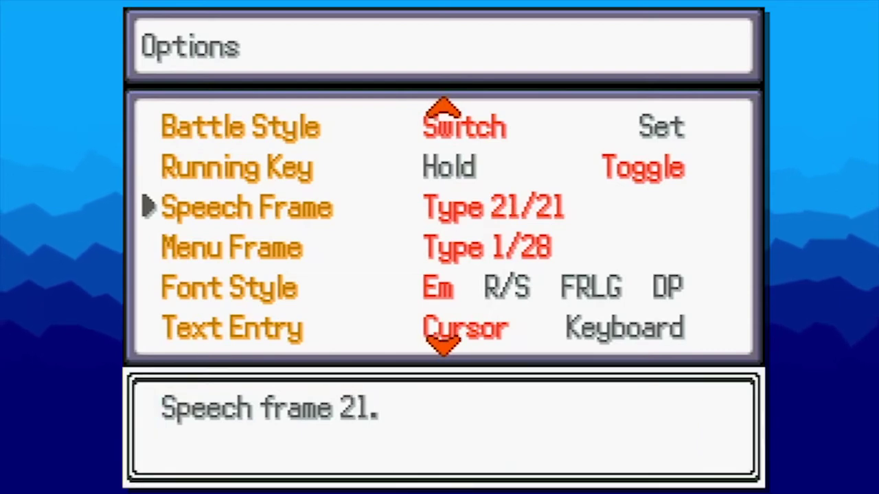
key(Left)
Change the Menu Frame design to Type 23
key(Down)
key(Left)
key(Left)
key(Left)
key(Left)
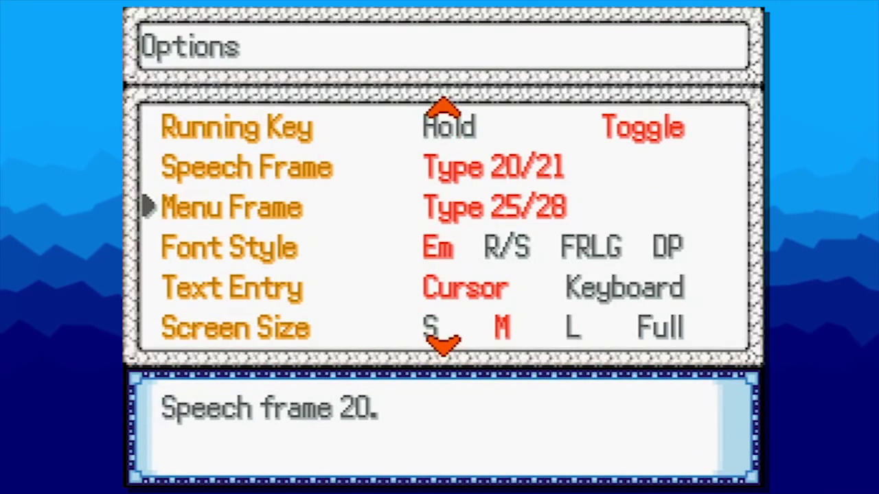
key(Left)
key(Left)
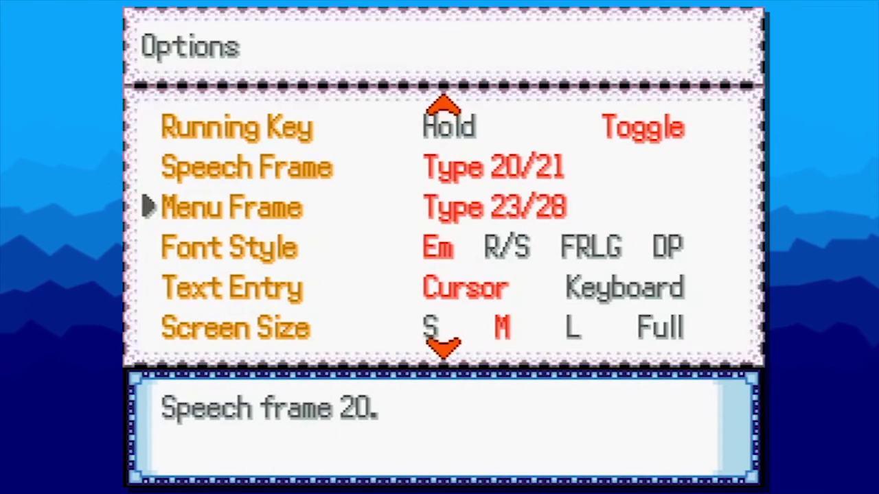